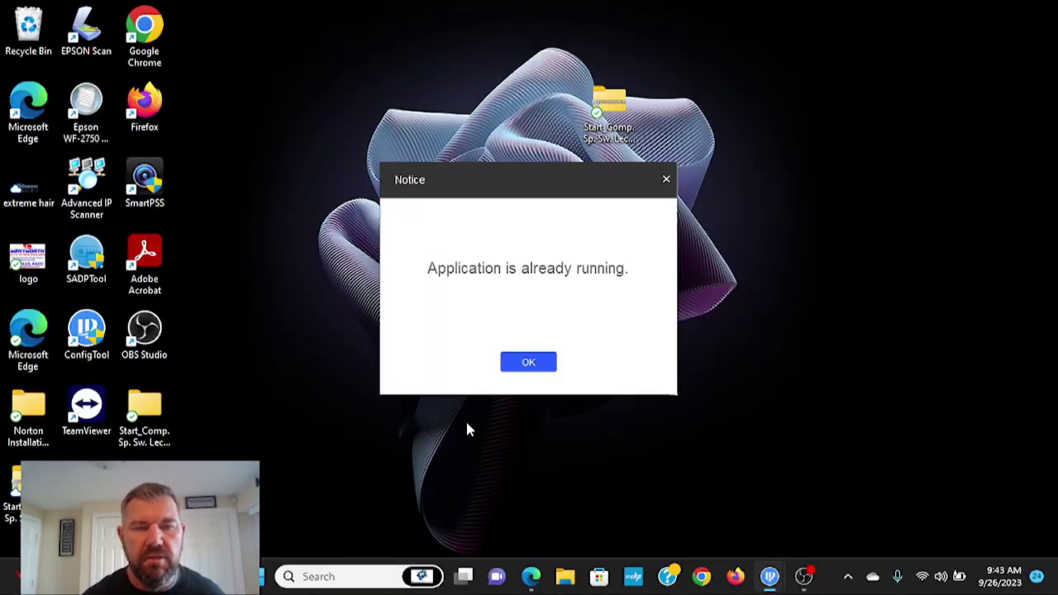
# Dismiss ConfigTool's 'Application is already running' notice with OK.
pyautogui.click(528, 362)
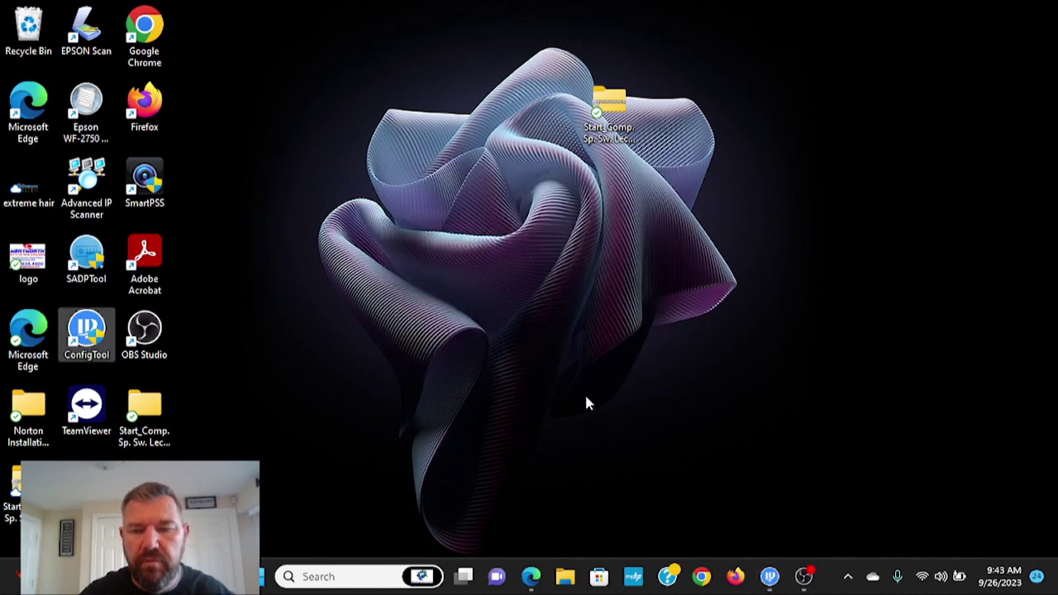
# Restore ConfigTool, confirm camera N42BD32 is listed at 192.168.0.65, then close ConfigTool.
pyautogui.click(770, 576)
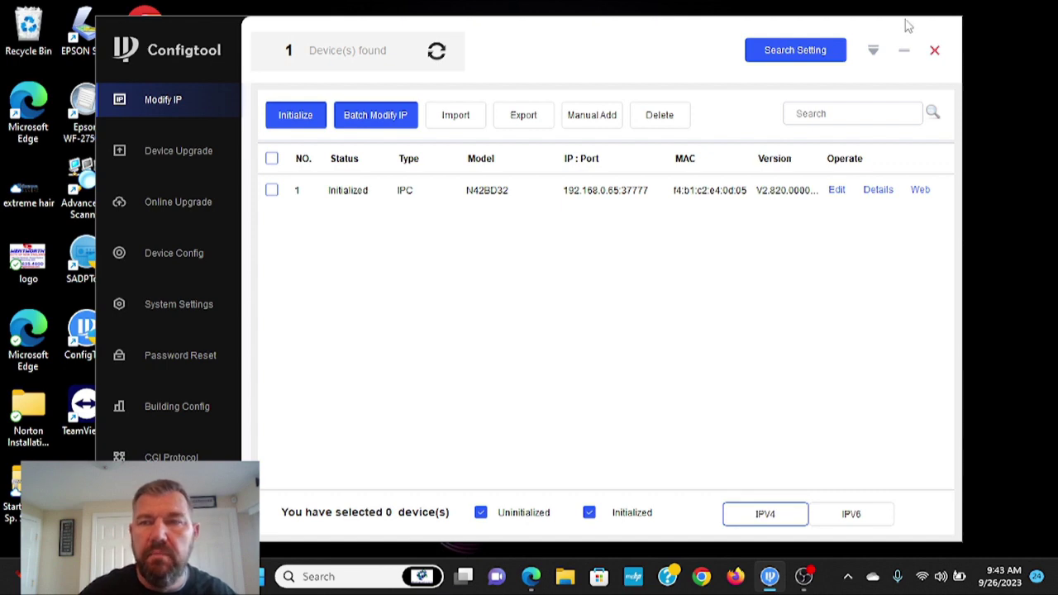
pyautogui.click(936, 52)
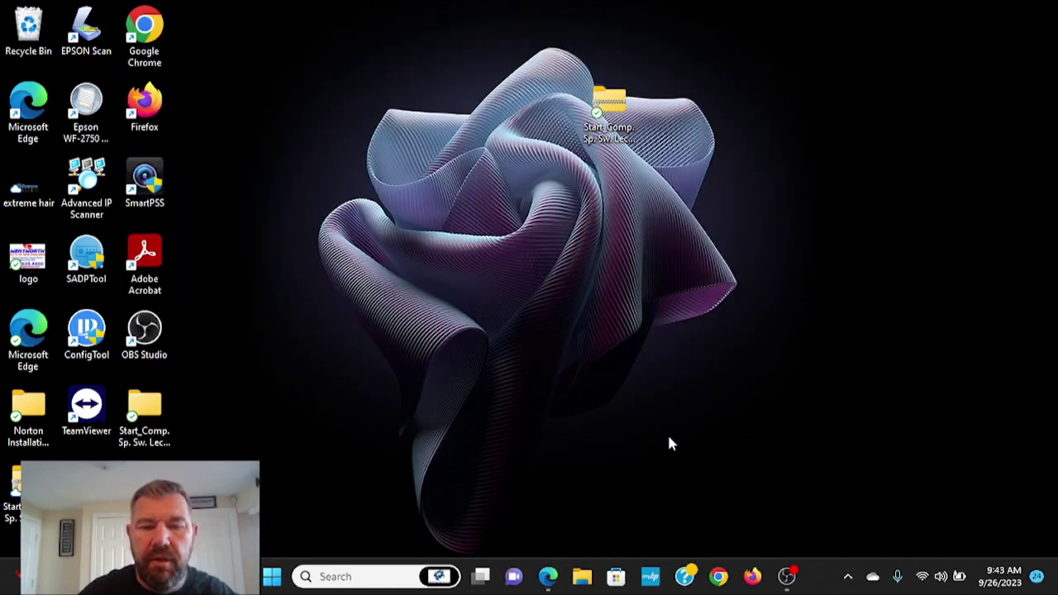
# Log in to the camera at 192.168.0.65 with the admin password, then close that Edge window.
pyautogui.click(542, 576)
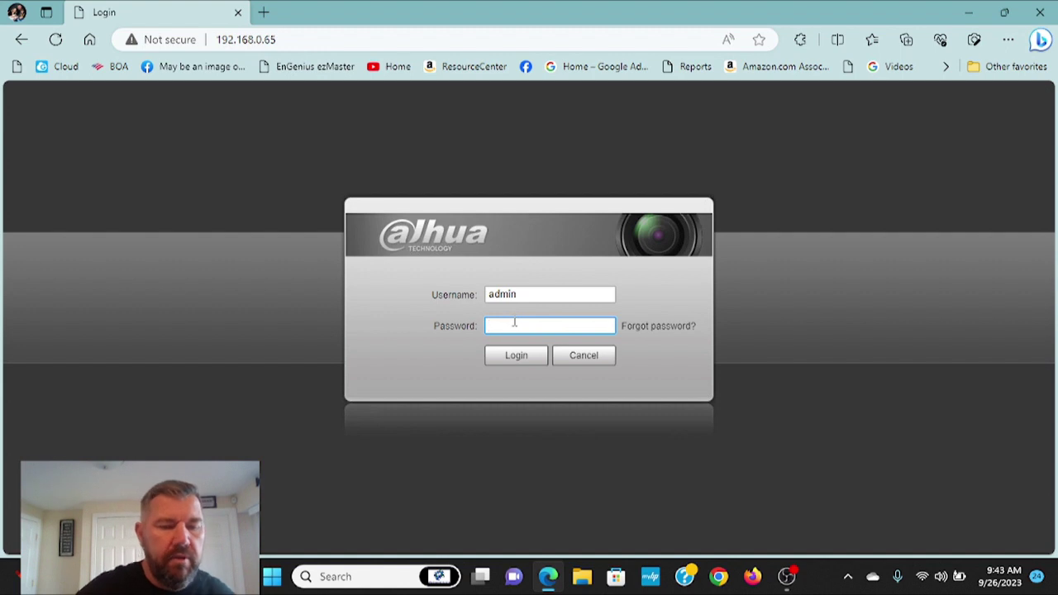
pyautogui.write('admi')
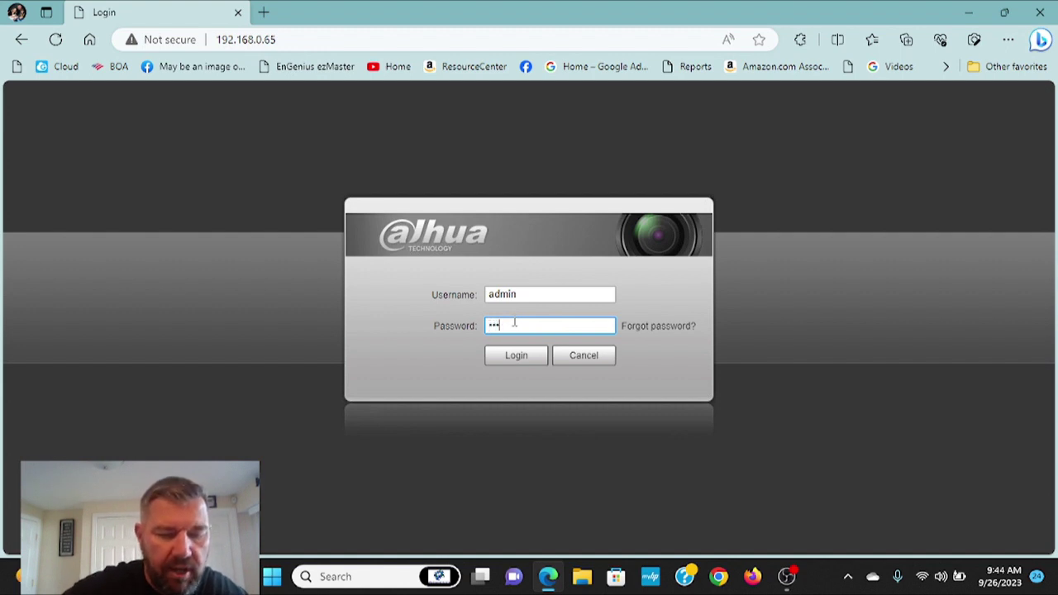
pyautogui.write('n123')
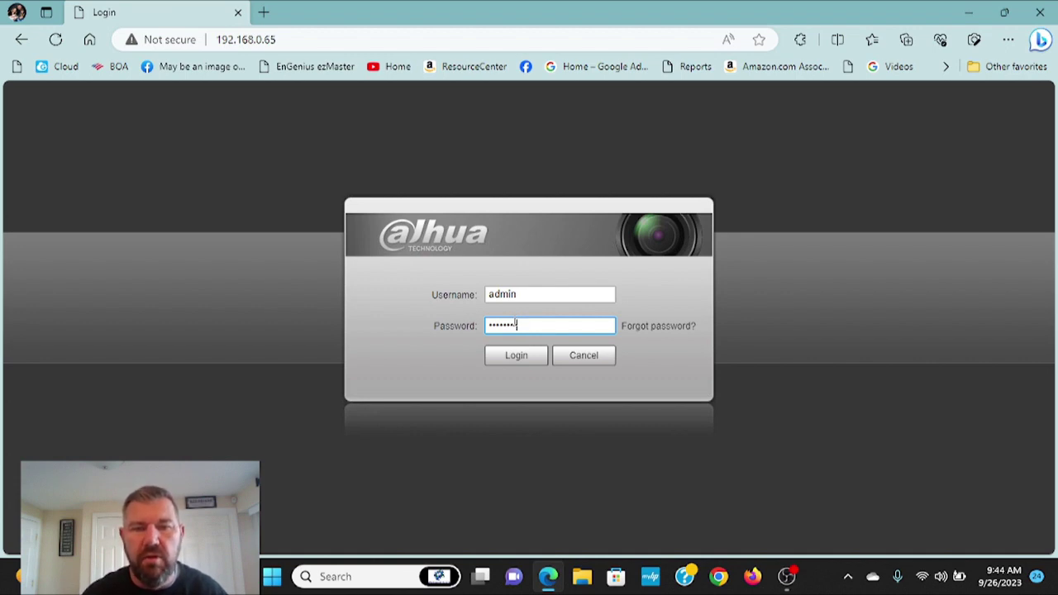
pyautogui.click(517, 357)
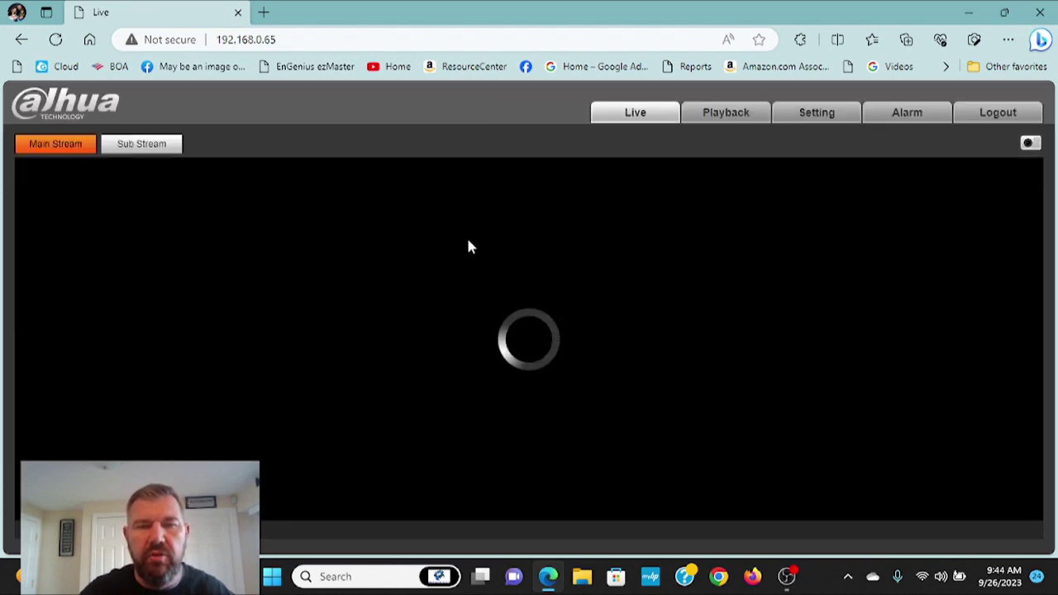
pyautogui.click(1044, 14)
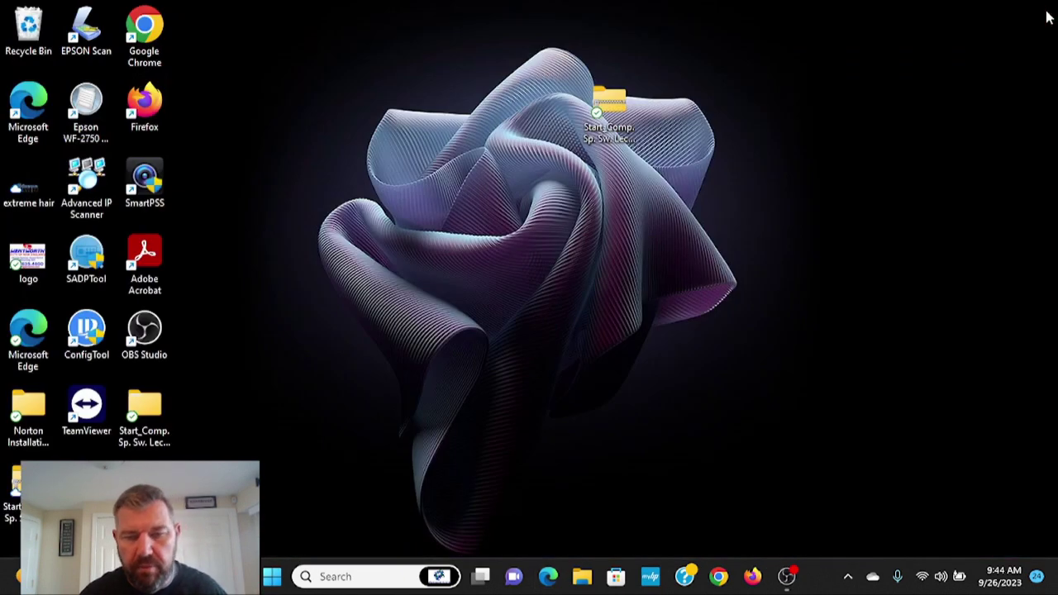
# Open a new Edge window and go to Settings > Default browser.
pyautogui.click(551, 581)
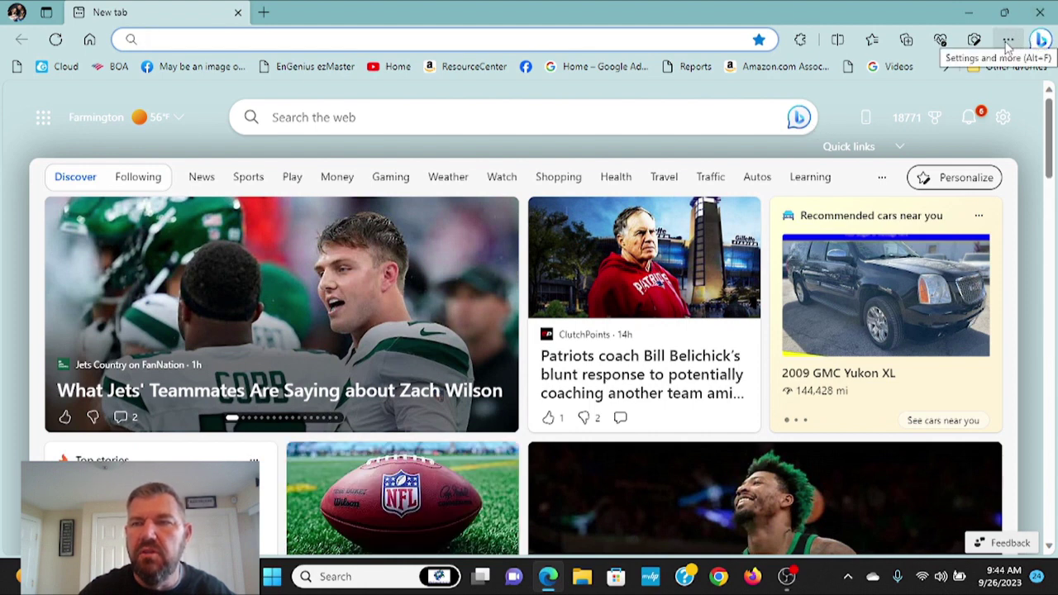
pyautogui.click(1008, 43)
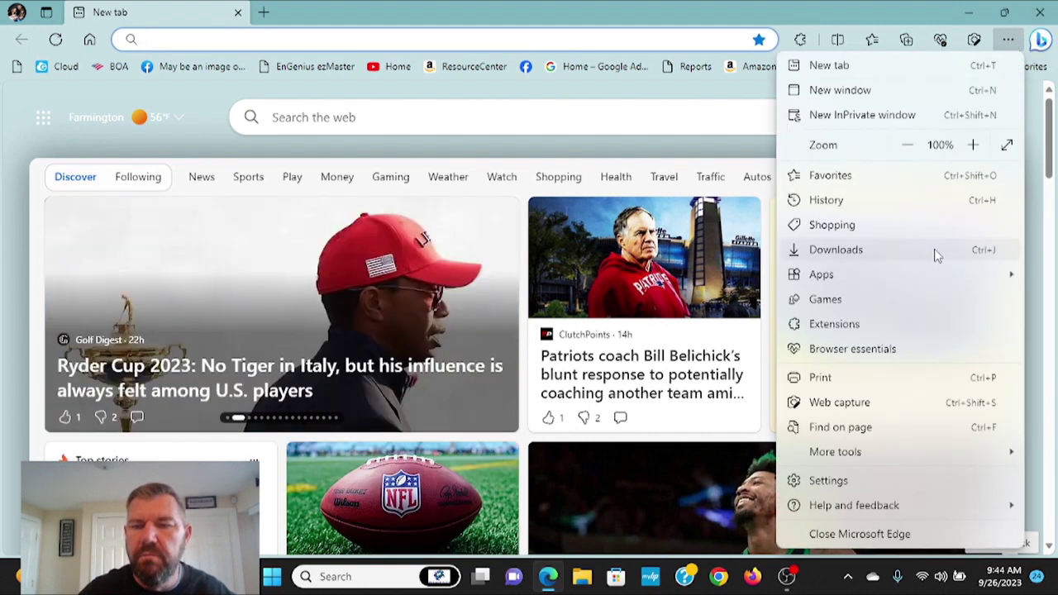
pyautogui.click(826, 481)
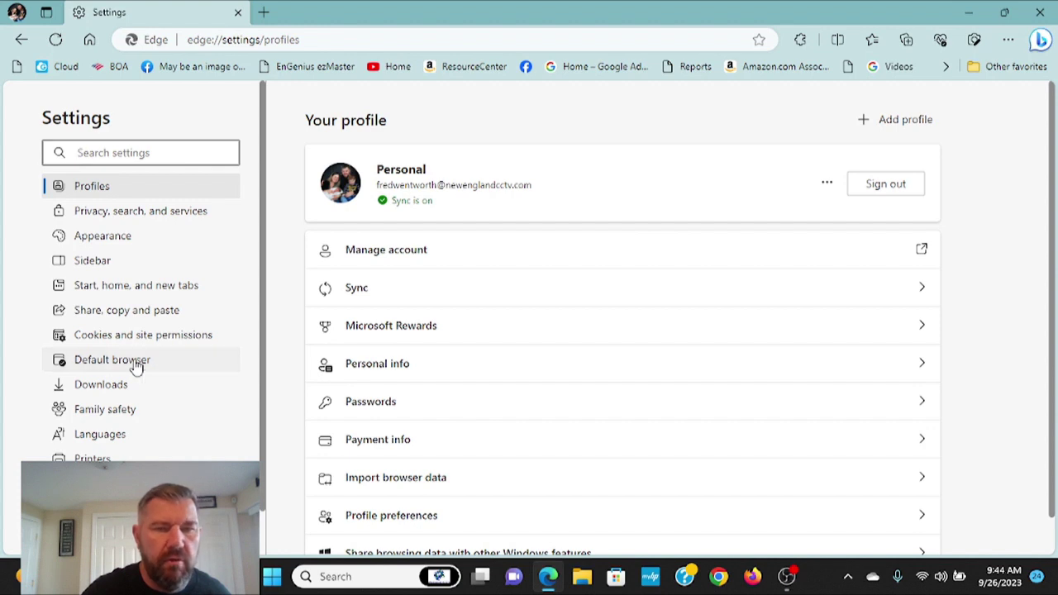
pyautogui.click(138, 368)
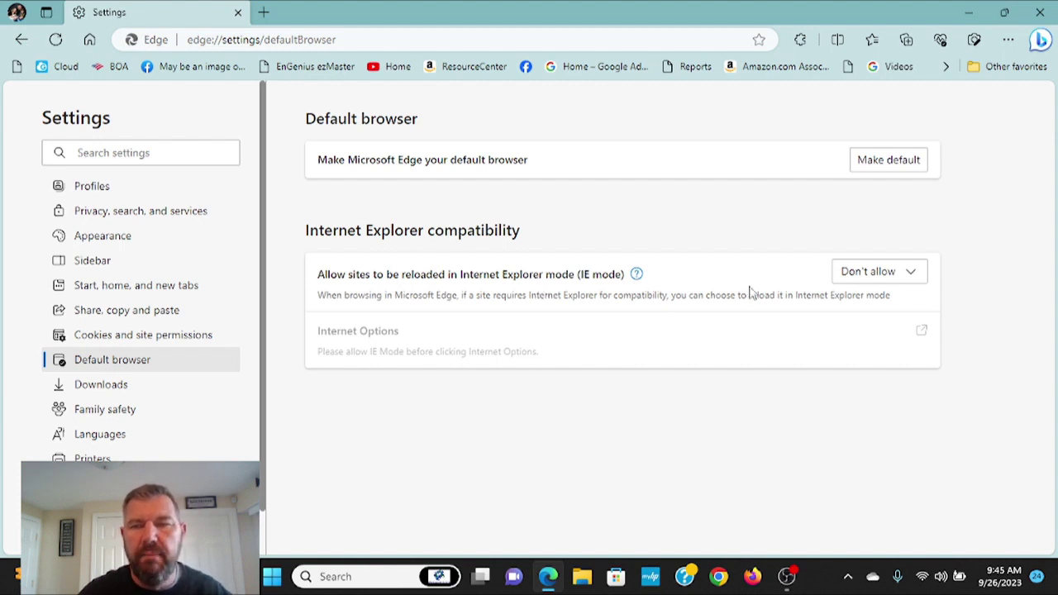
# Set 'Allow sites to be reloaded in Internet Explorer mode' to Allow and restart Edge.
pyautogui.click(894, 282)
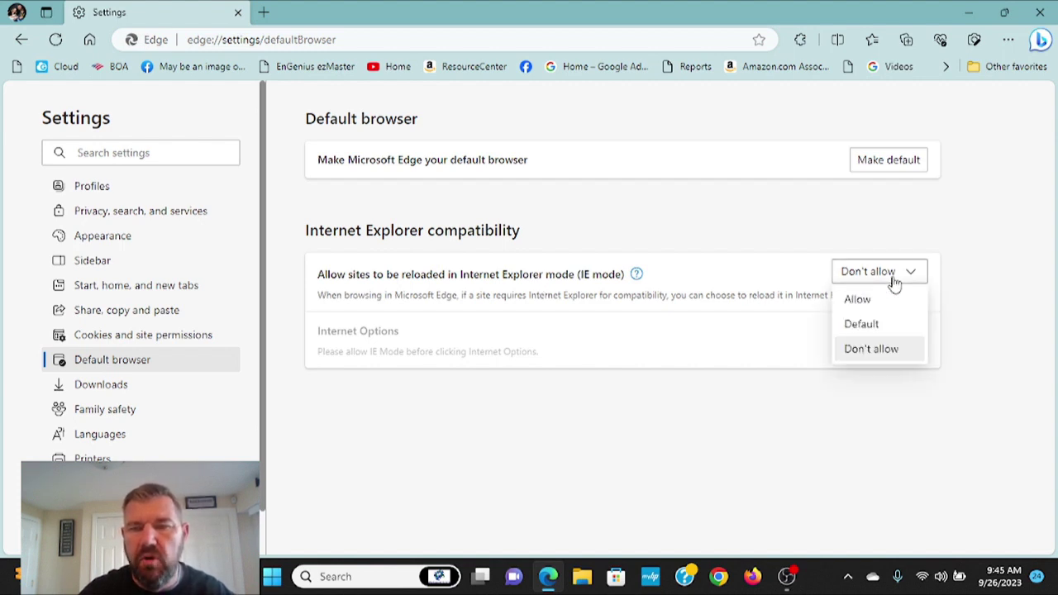
pyautogui.click(860, 299)
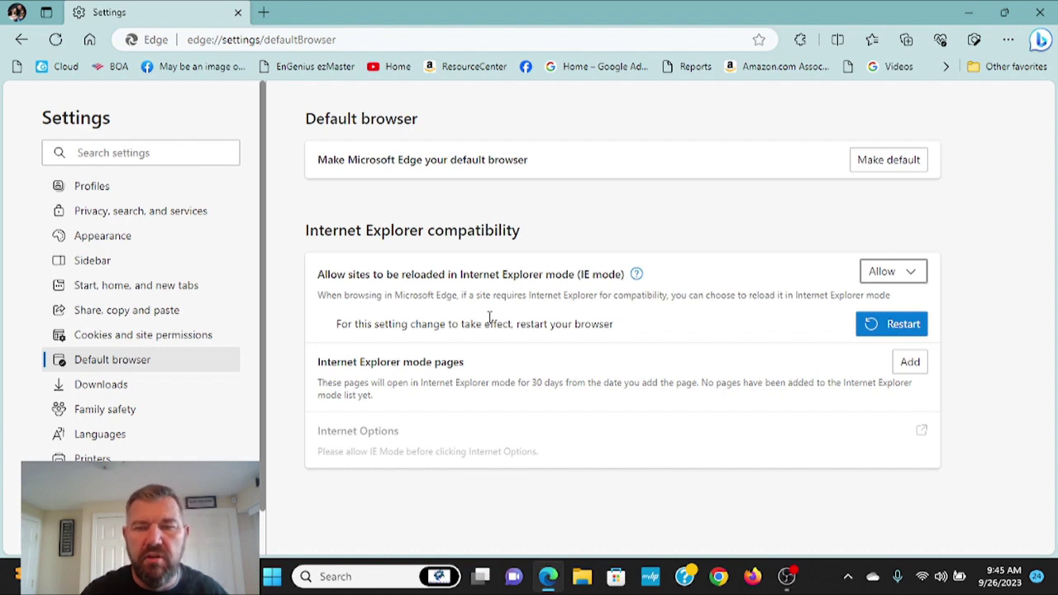
pyautogui.click(895, 325)
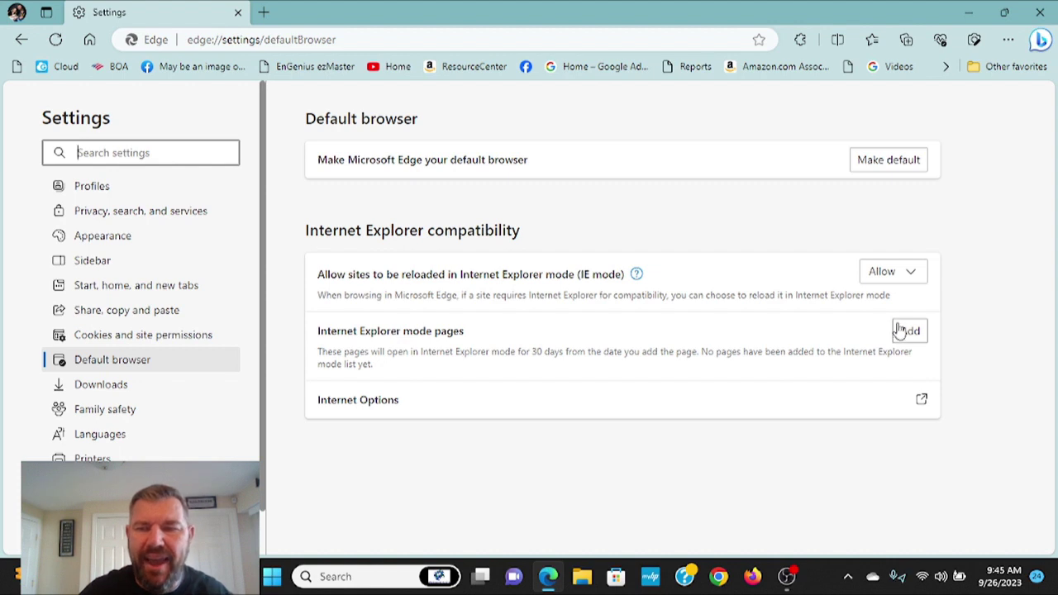
# Start adding an Internet Explorer mode page, then minimize Edge to reach ConfigTool.
pyautogui.click(910, 331)
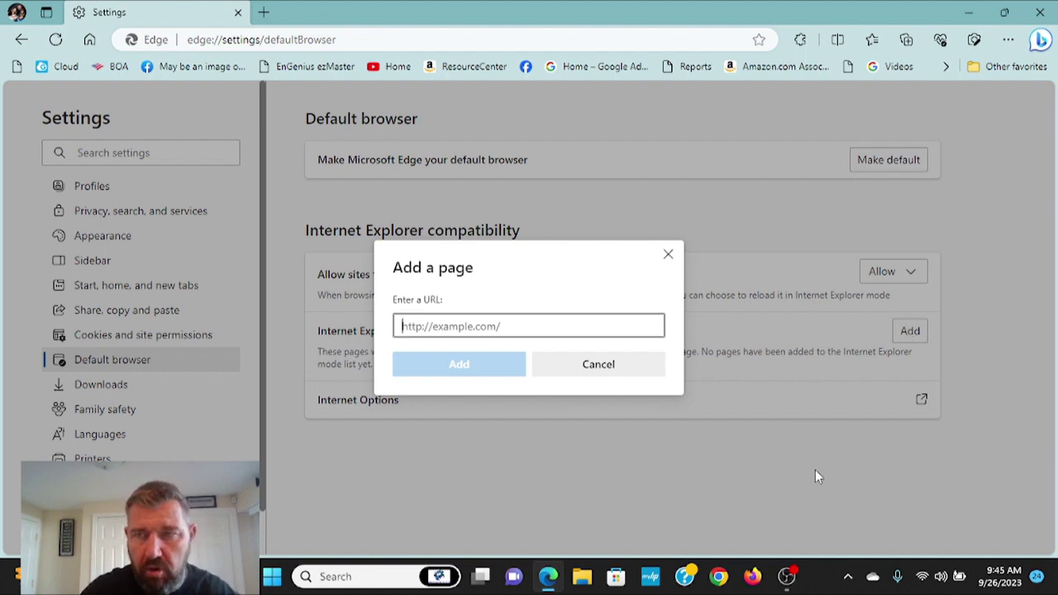
pyautogui.click(969, 12)
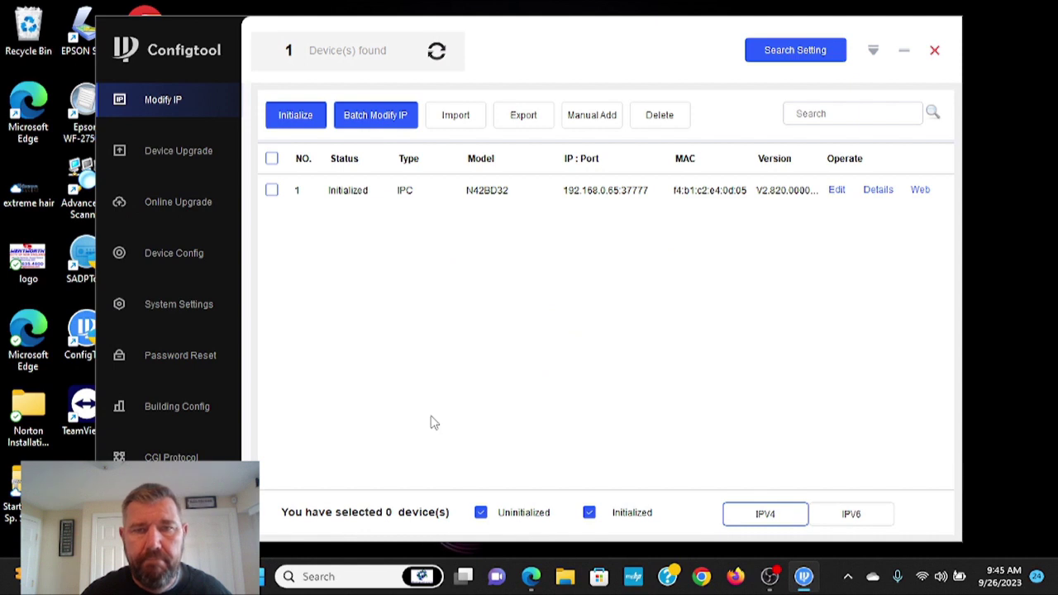
# Read the camera's address in ConfigTool and load 192.168.0.65 in Edge.
pyautogui.click(621, 197)
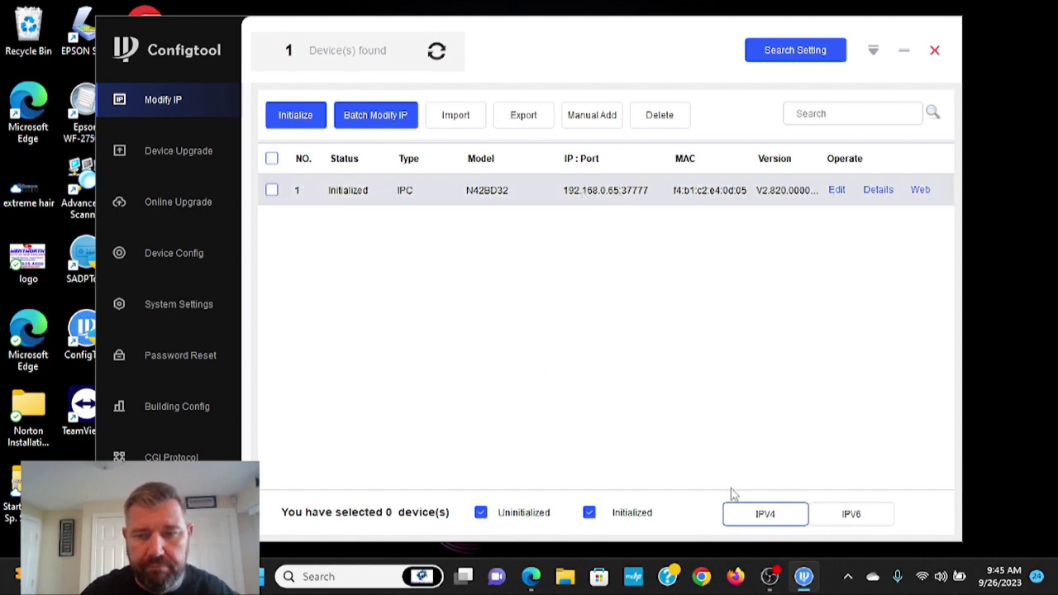
pyautogui.click(531, 576)
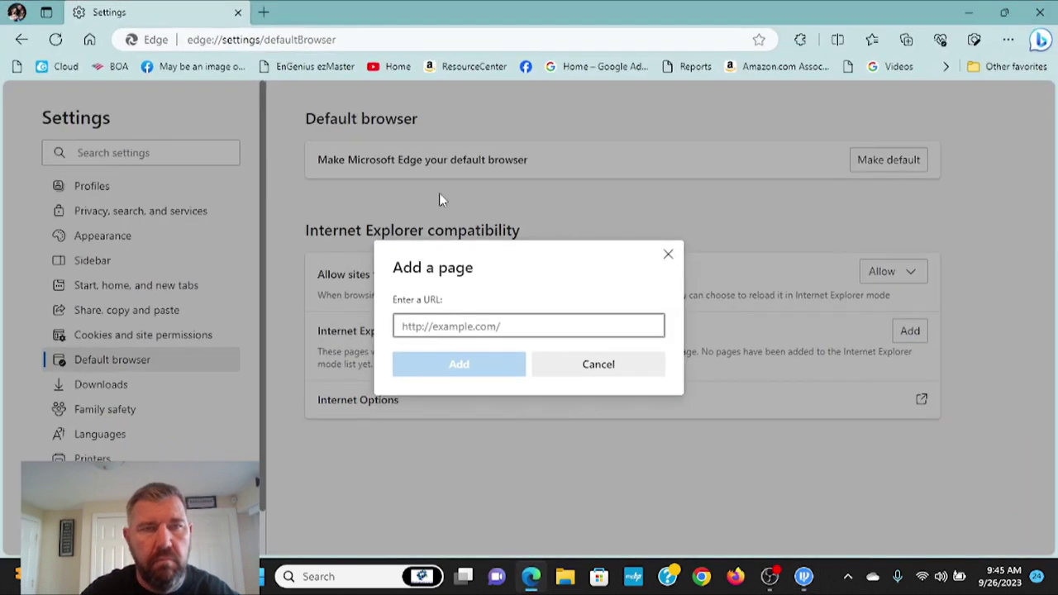
pyautogui.click(262, 41)
pyautogui.write('1')
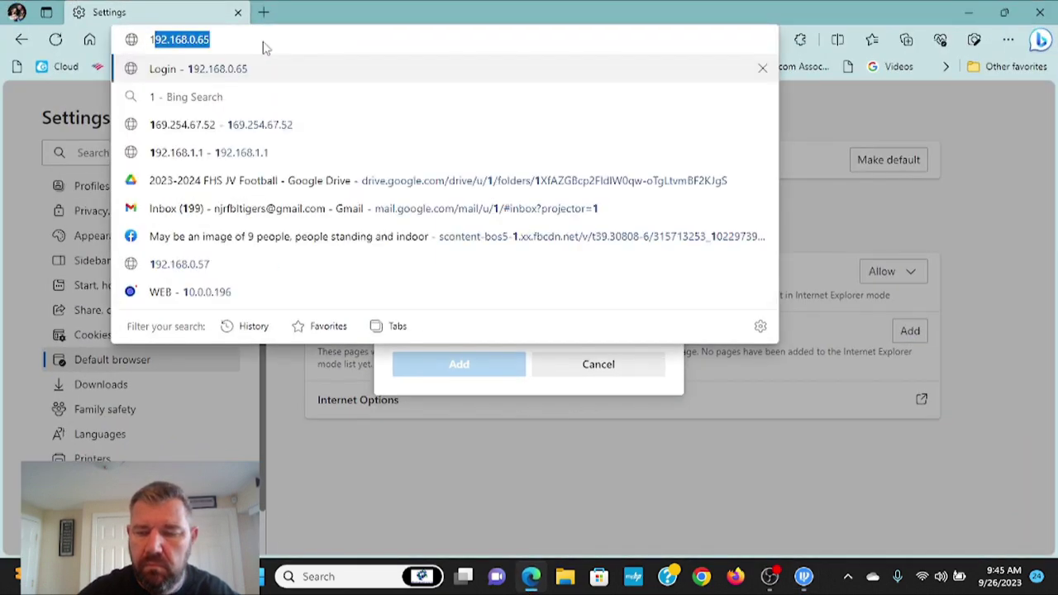
pyautogui.write('92.168.0.6')
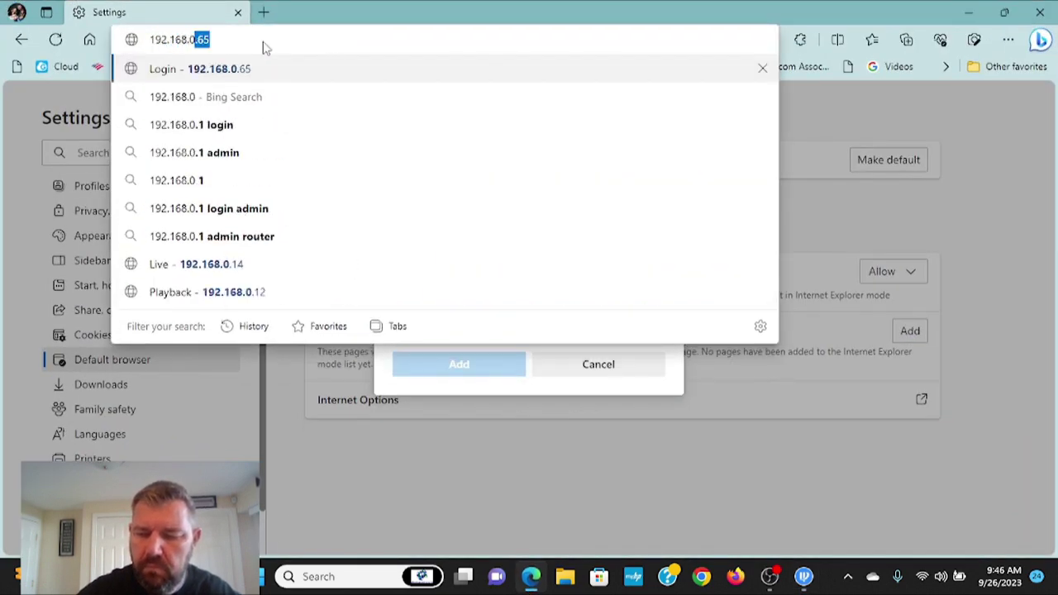
pyautogui.write('5')
pyautogui.press('Return')
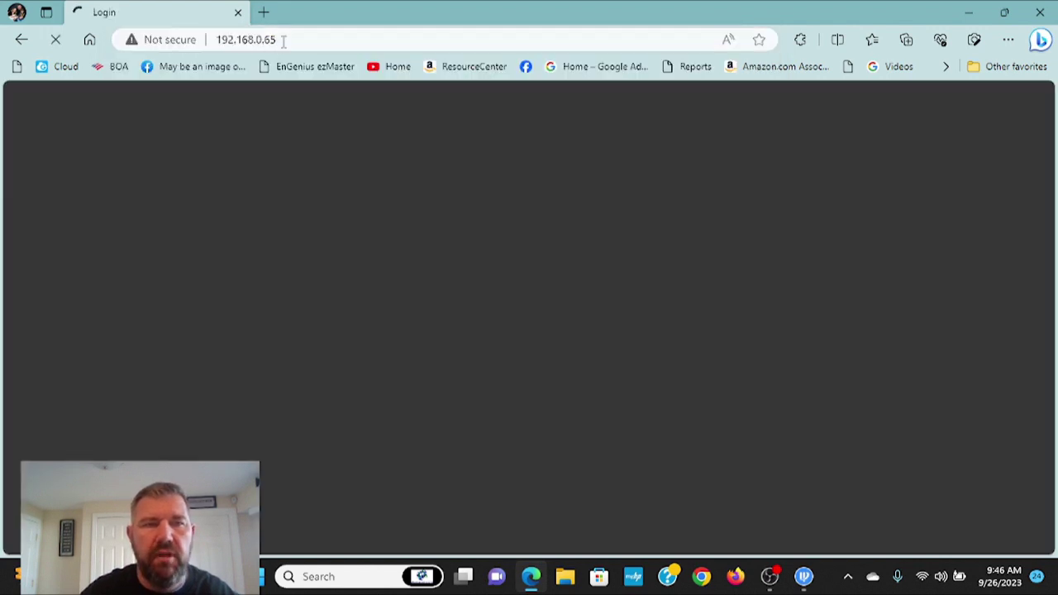
# Select and copy 192.168.0.65 from Edge's address bar.
pyautogui.click(291, 40)
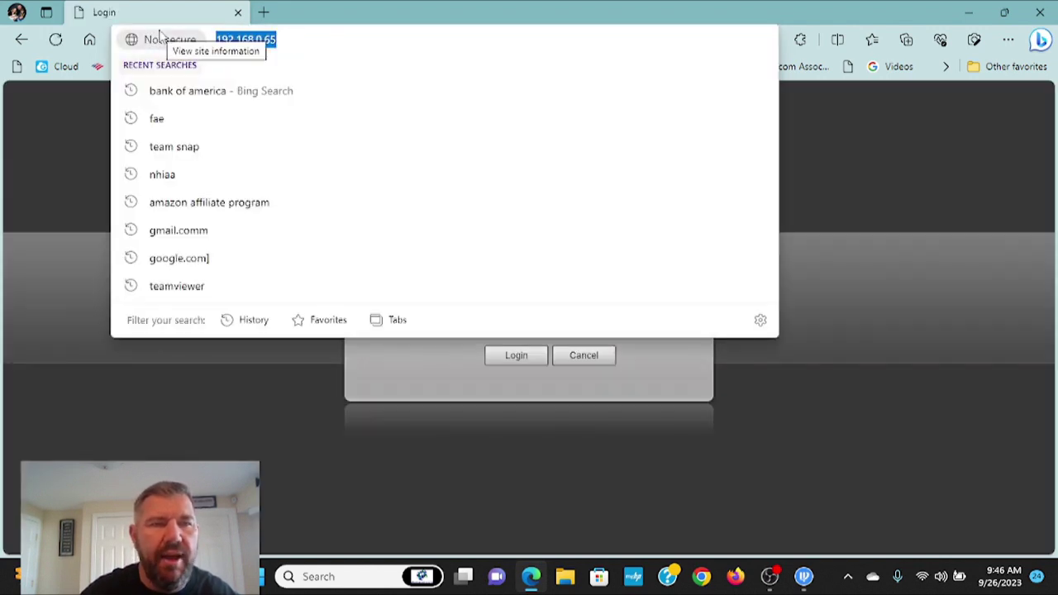
pyautogui.click(299, 39)
pyautogui.moveTo(284, 39); pyautogui.dragTo(219, 38)
pyautogui.hotkey('ctrl', 'c')
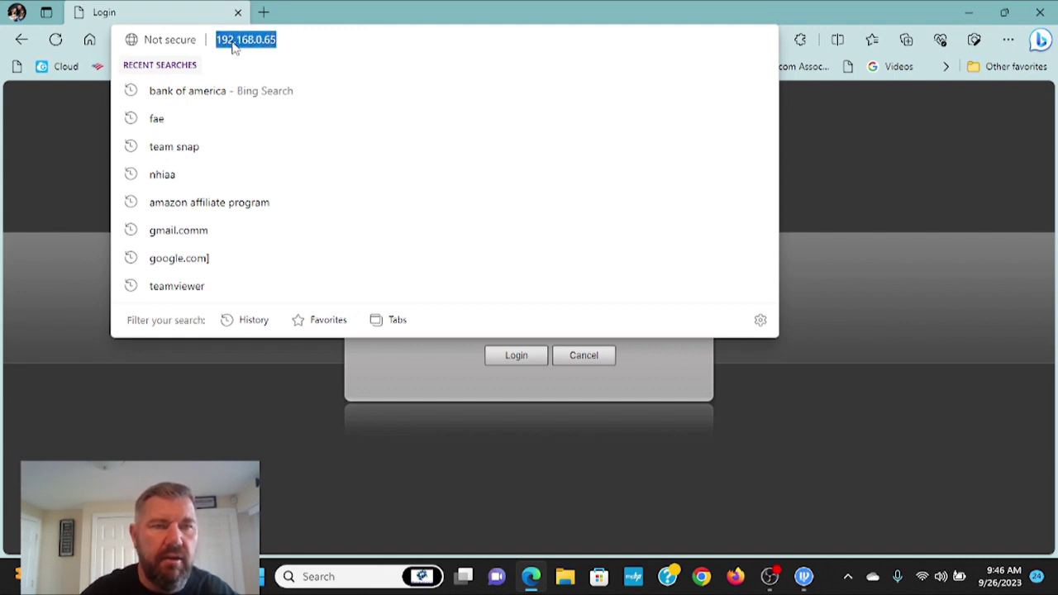
pyautogui.rightClick(233, 40)
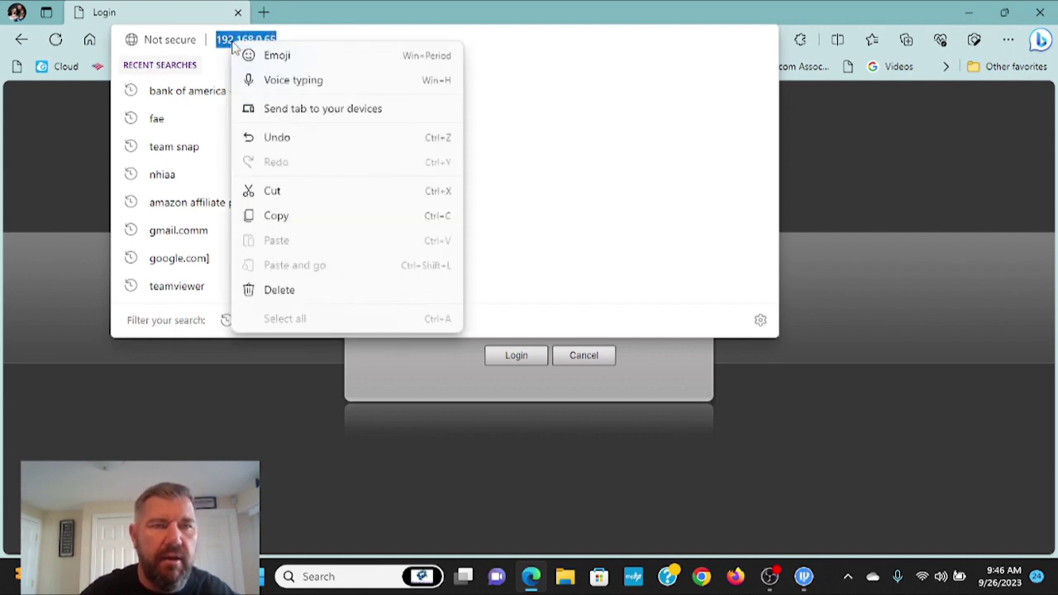
pyautogui.click(297, 222)
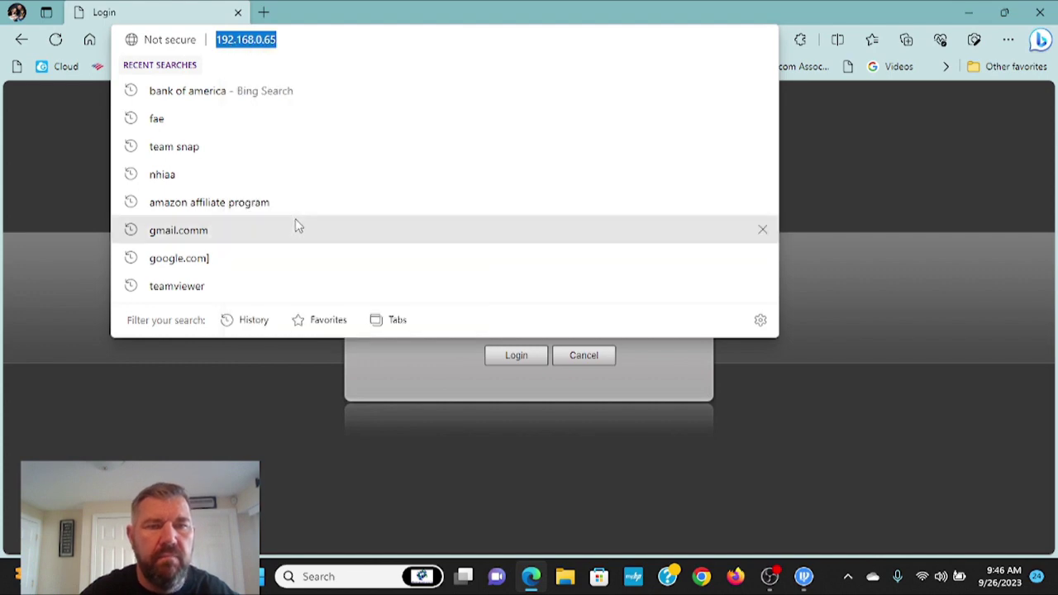
pyautogui.click(827, 125)
pyautogui.click(1009, 39)
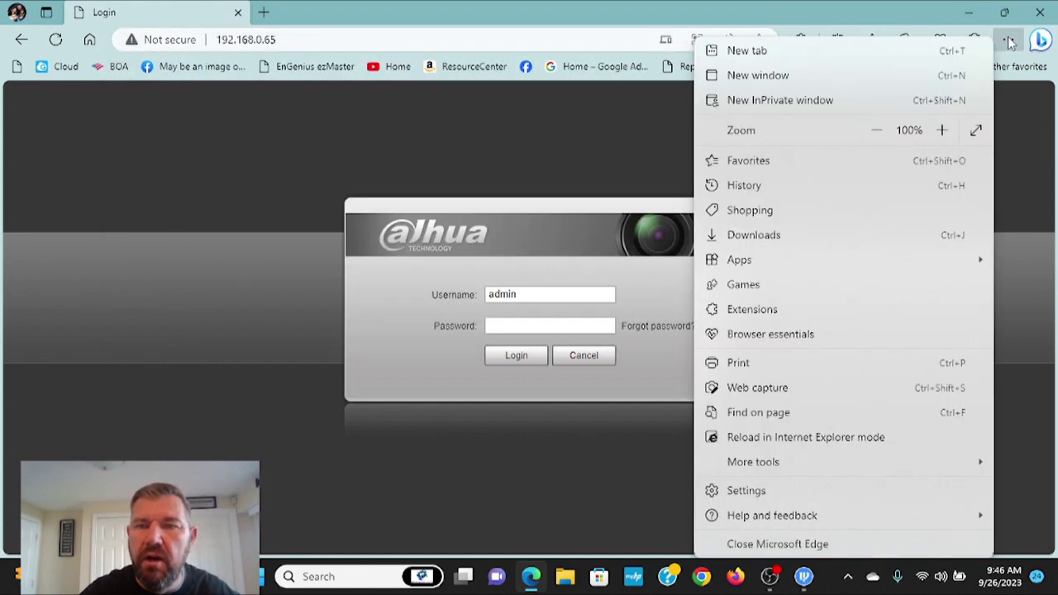
pyautogui.click(786, 490)
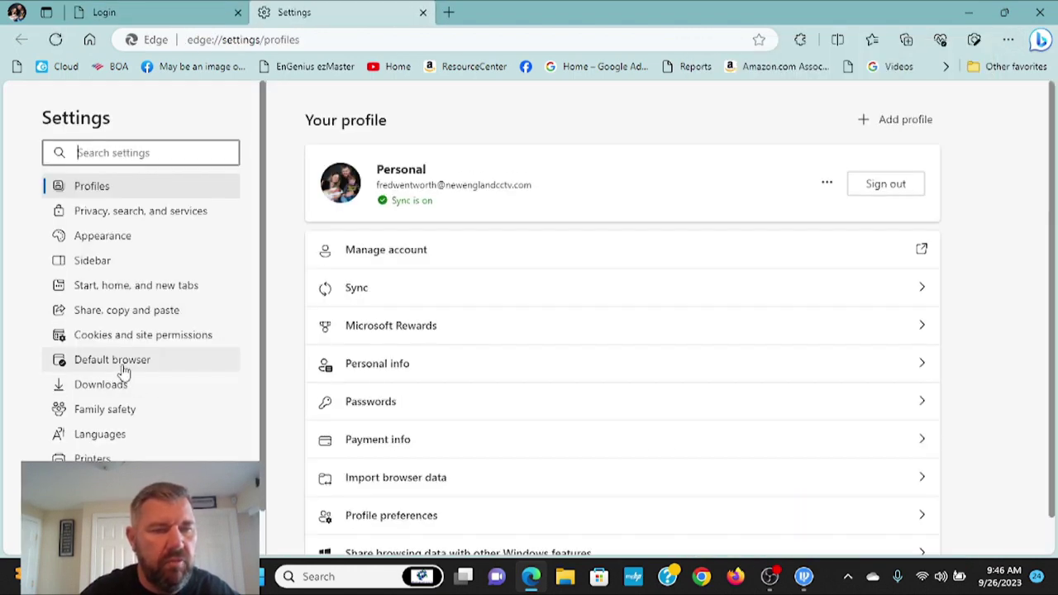
pyautogui.click(120, 364)
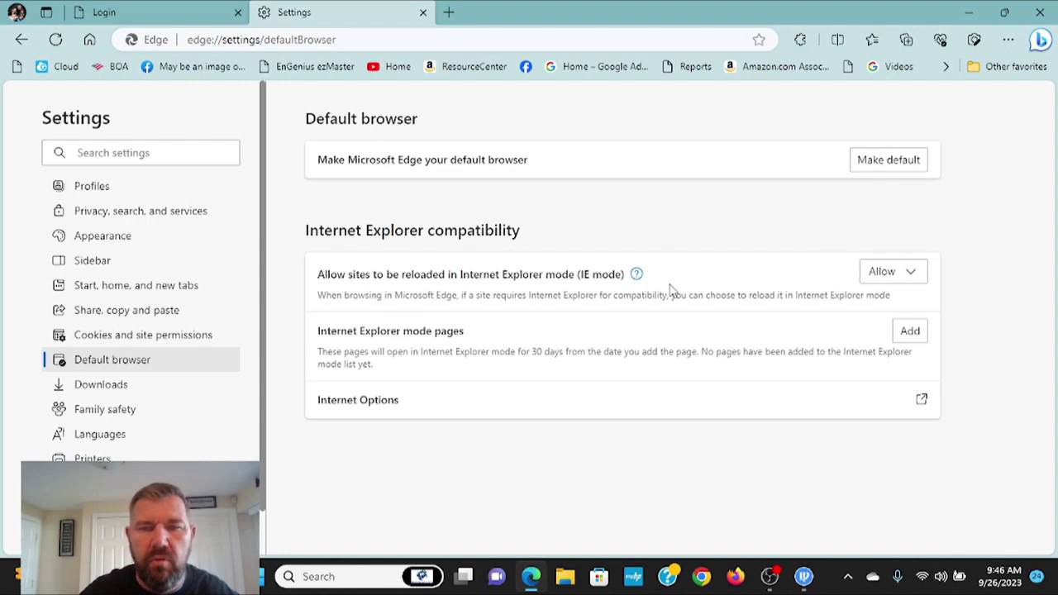
pyautogui.click(912, 338)
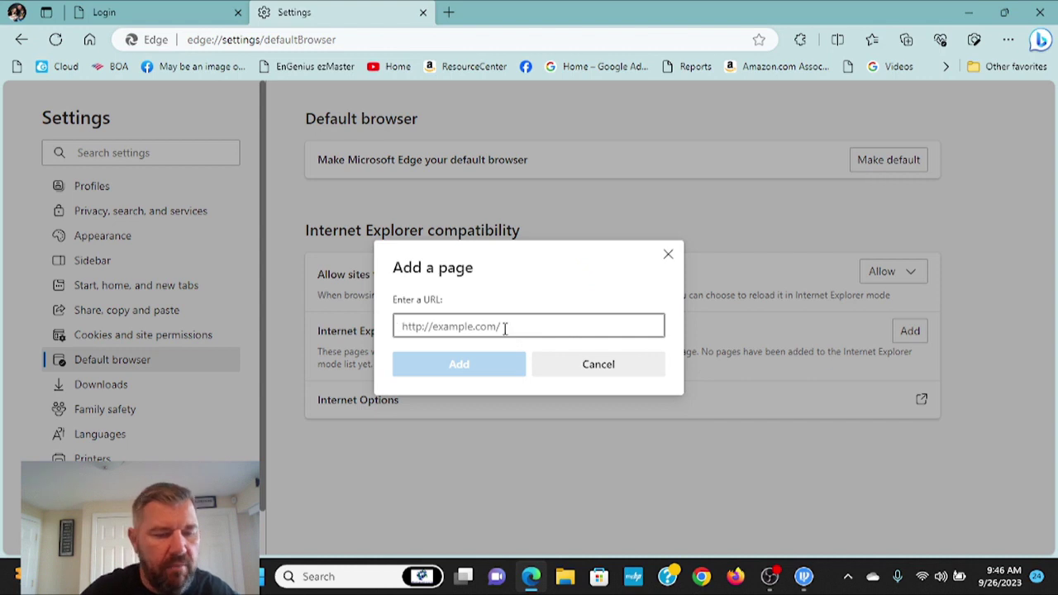
pyautogui.hotkey('ctrl', 'v')
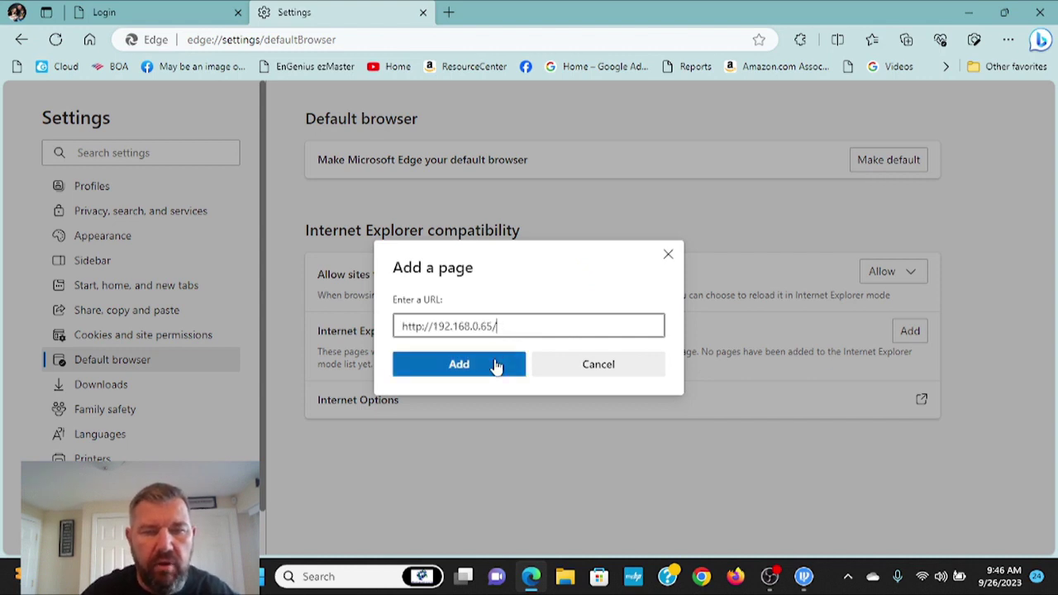
pyautogui.click(496, 366)
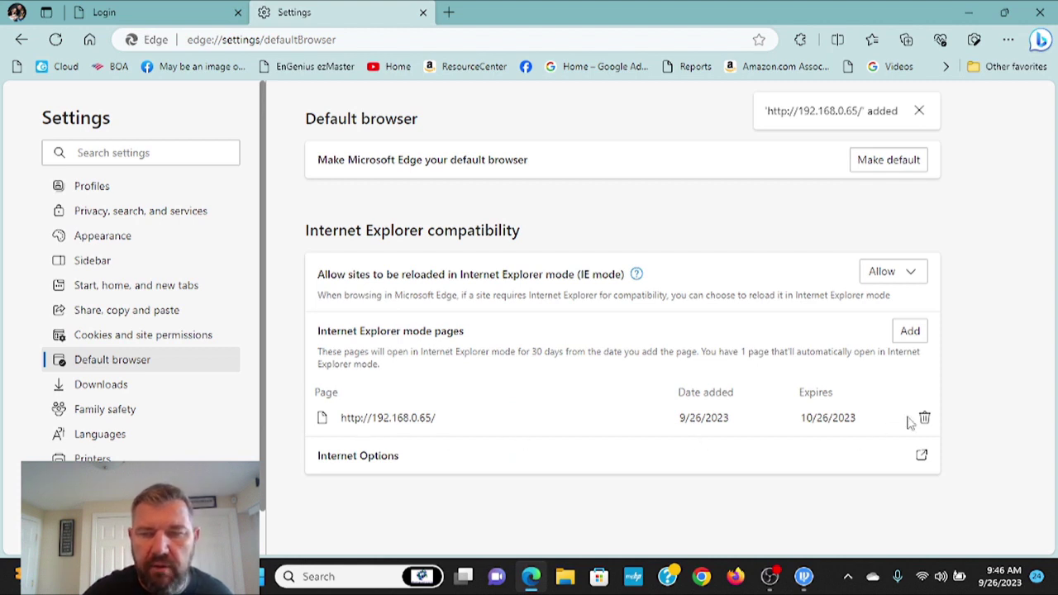
pyautogui.click(120, 8)
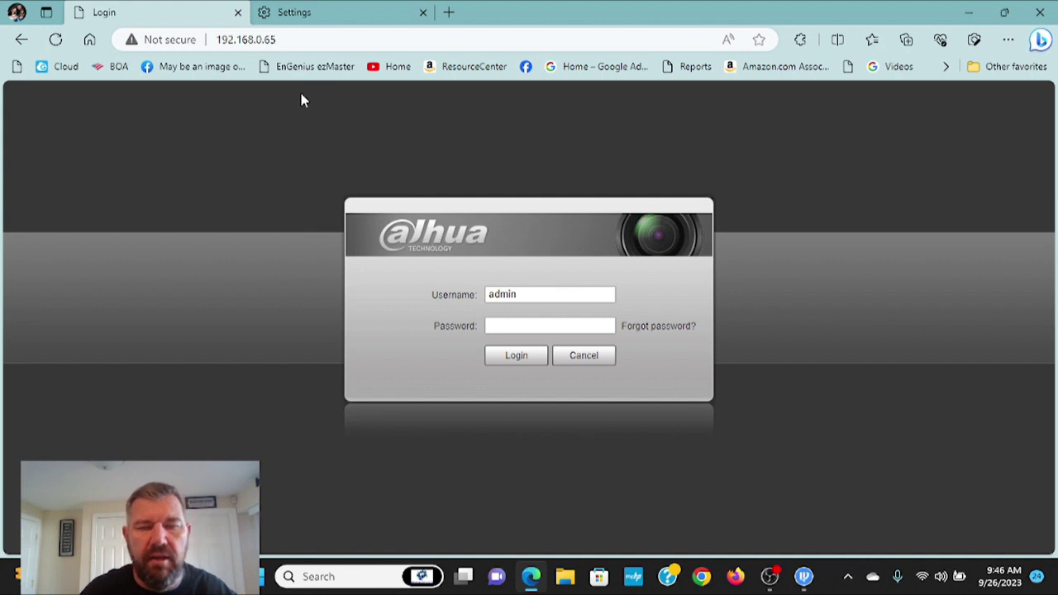
# Enter the account password and log in to the Dahua camera.
pyautogui.click(522, 327)
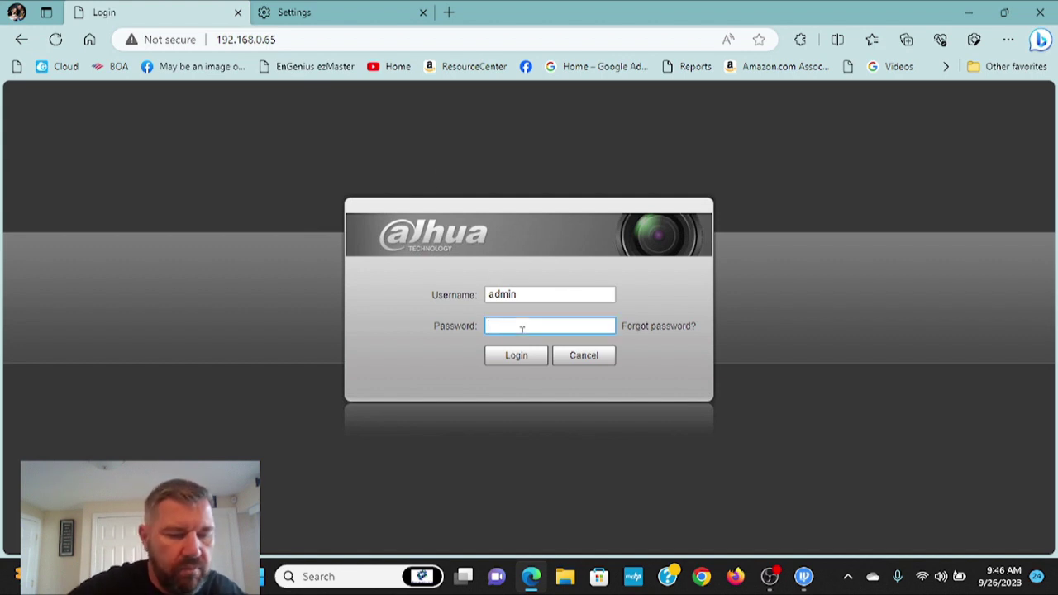
pyautogui.write('****')
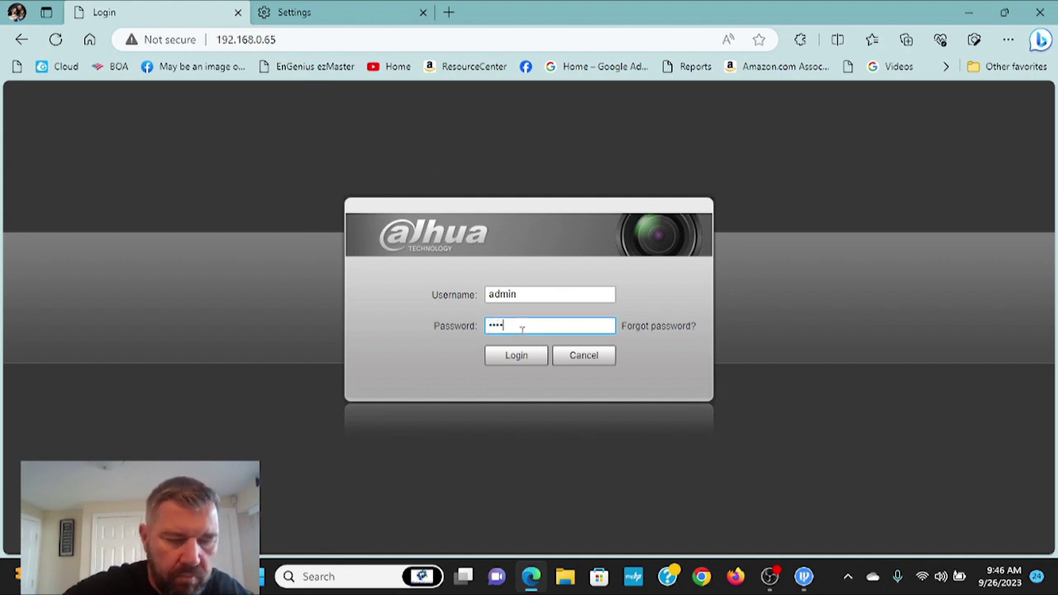
pyautogui.write('****')
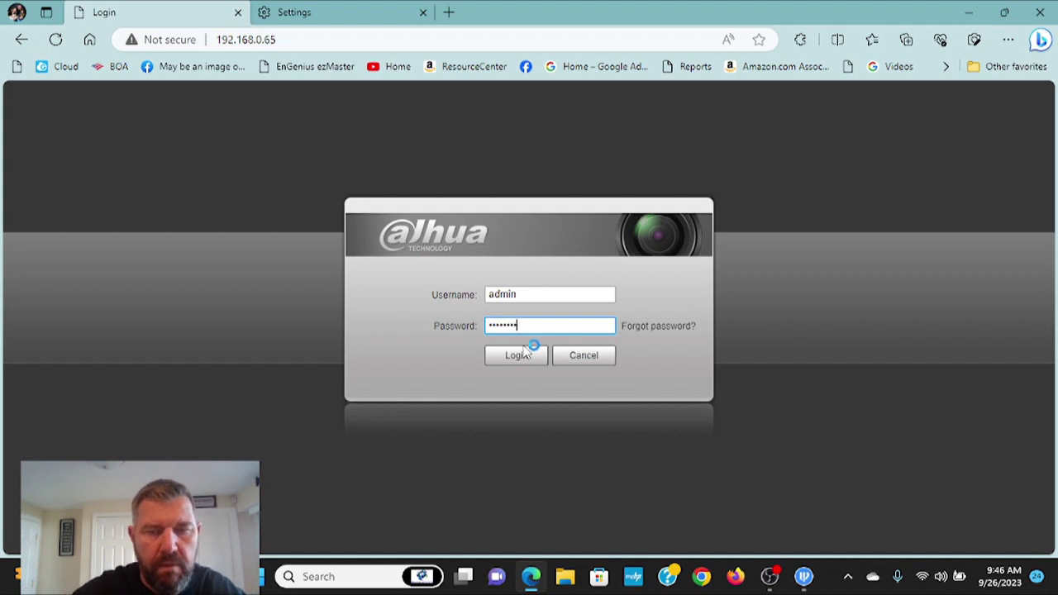
pyautogui.click(524, 356)
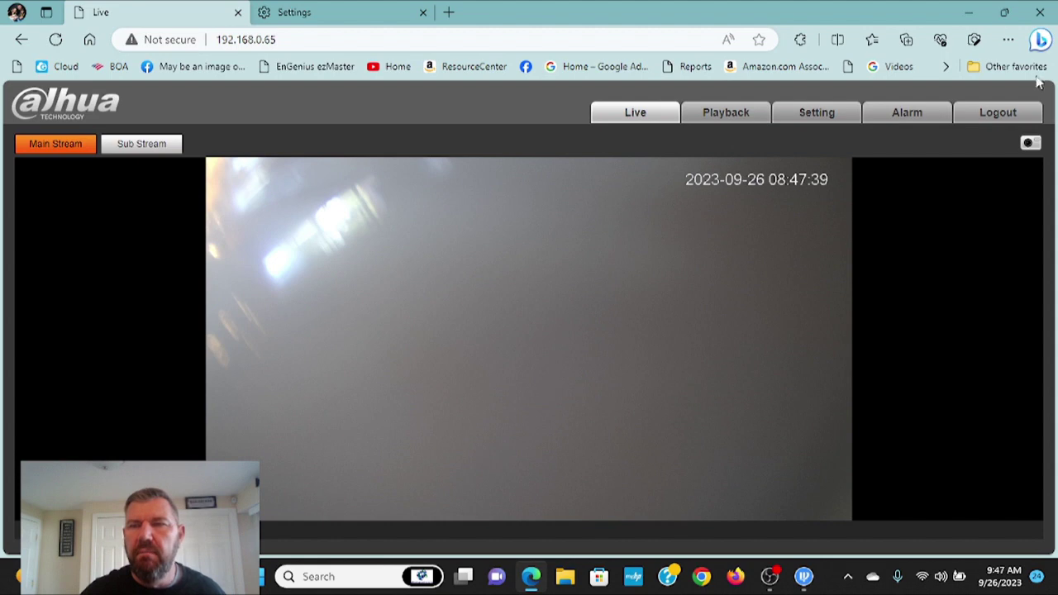
# Let the camera's Main Stream live video load, then open Edge's Settings and more menu.
pyautogui.click(1009, 40)
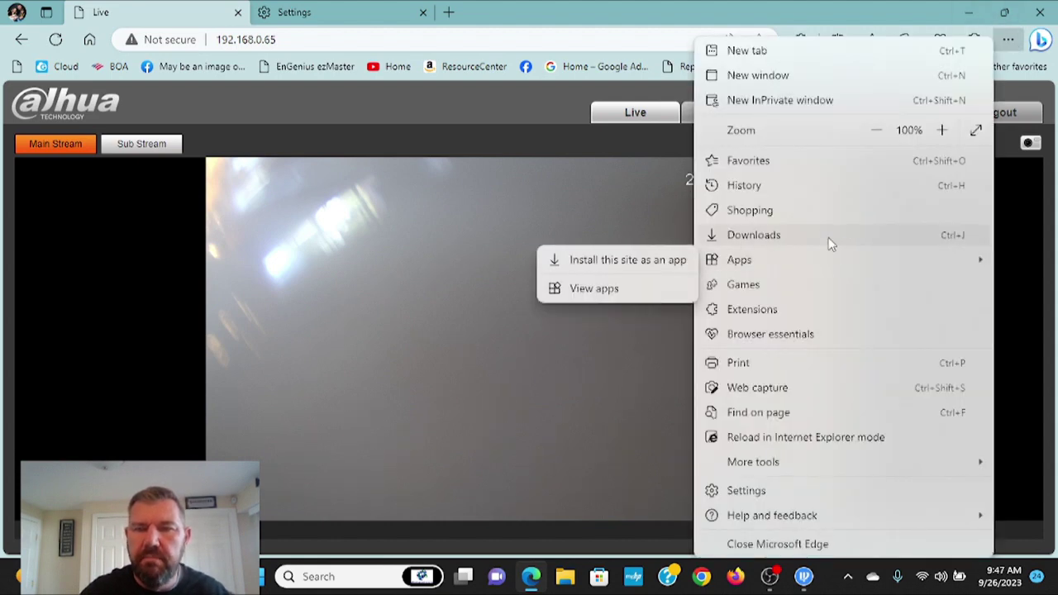
pyautogui.click(775, 493)
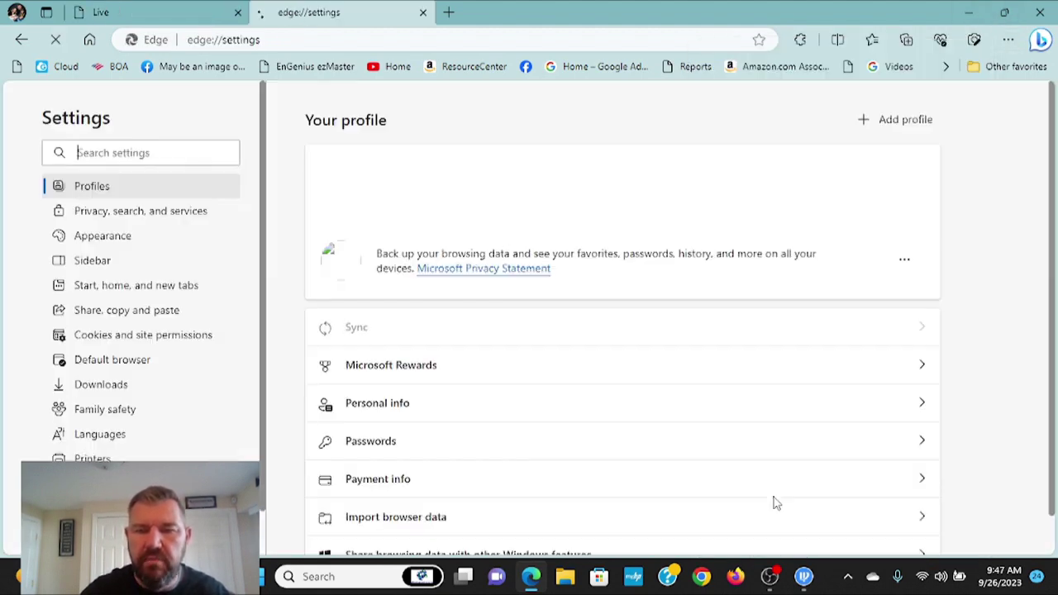
pyautogui.click(134, 371)
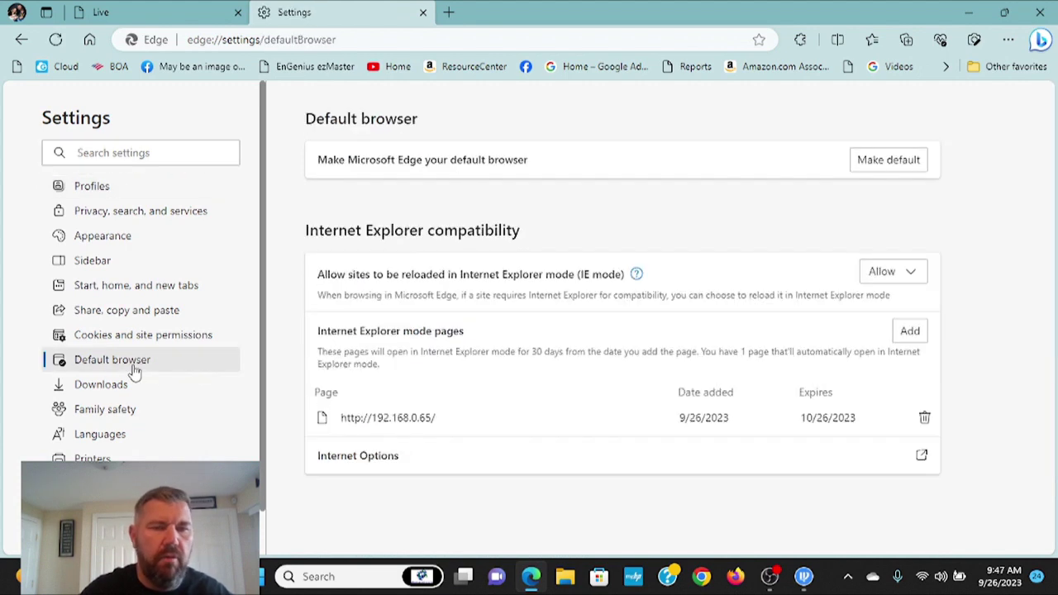
pyautogui.click(899, 330)
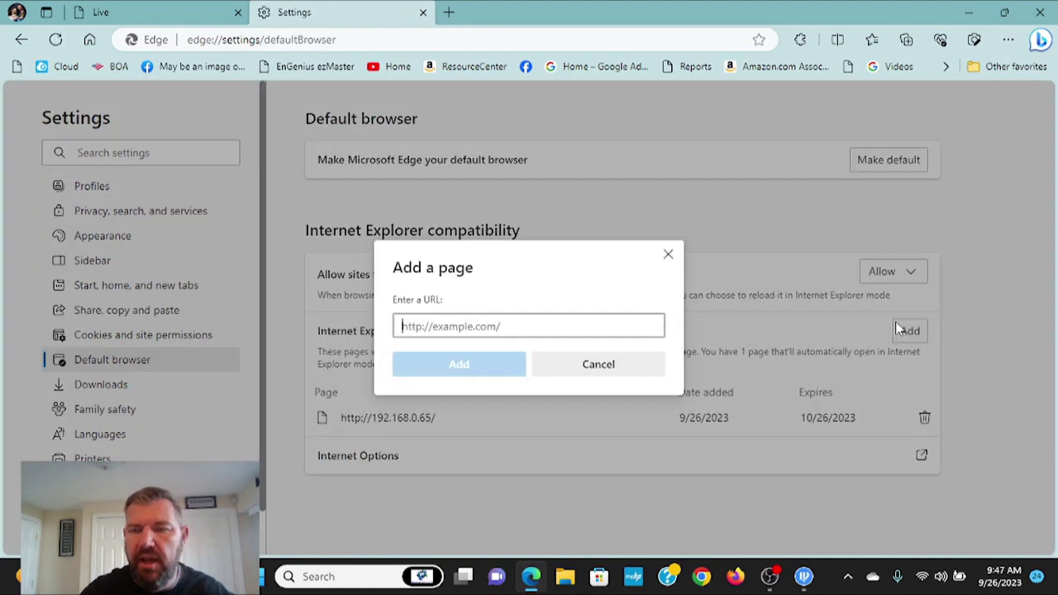
pyautogui.click(670, 255)
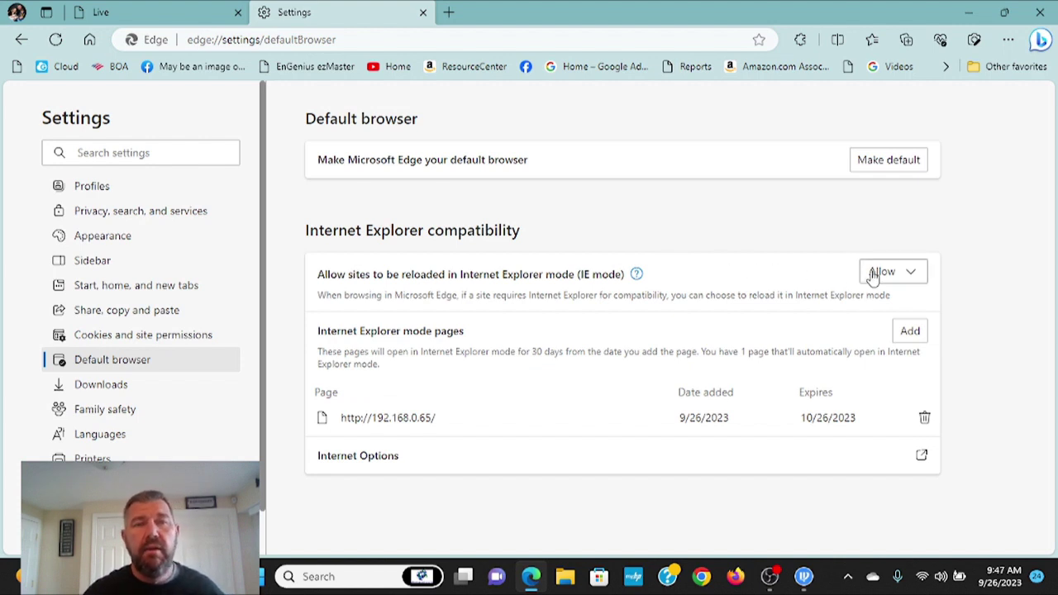
pyautogui.click(165, 9)
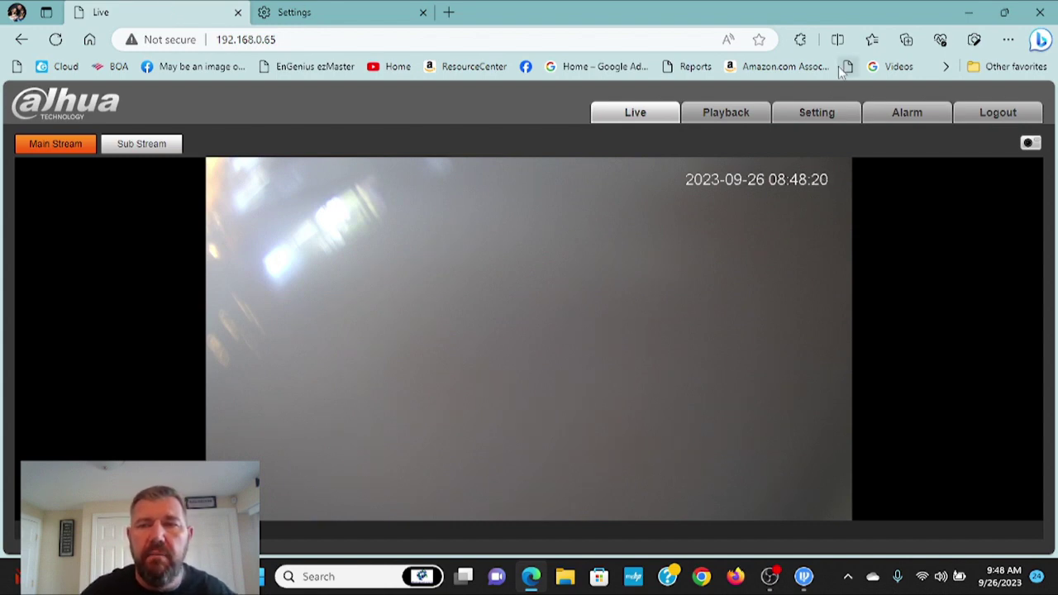
# Go to Setting > System > Upgrade, showing system version 2.820.0000000.49 R built 2022-08-15.
pyautogui.click(830, 111)
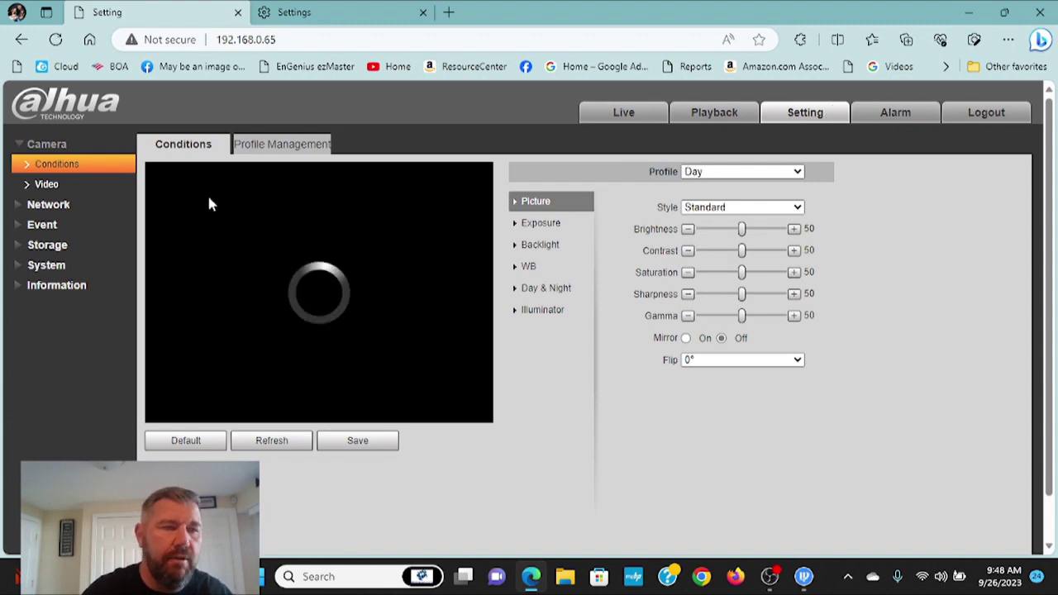
pyautogui.click(46, 266)
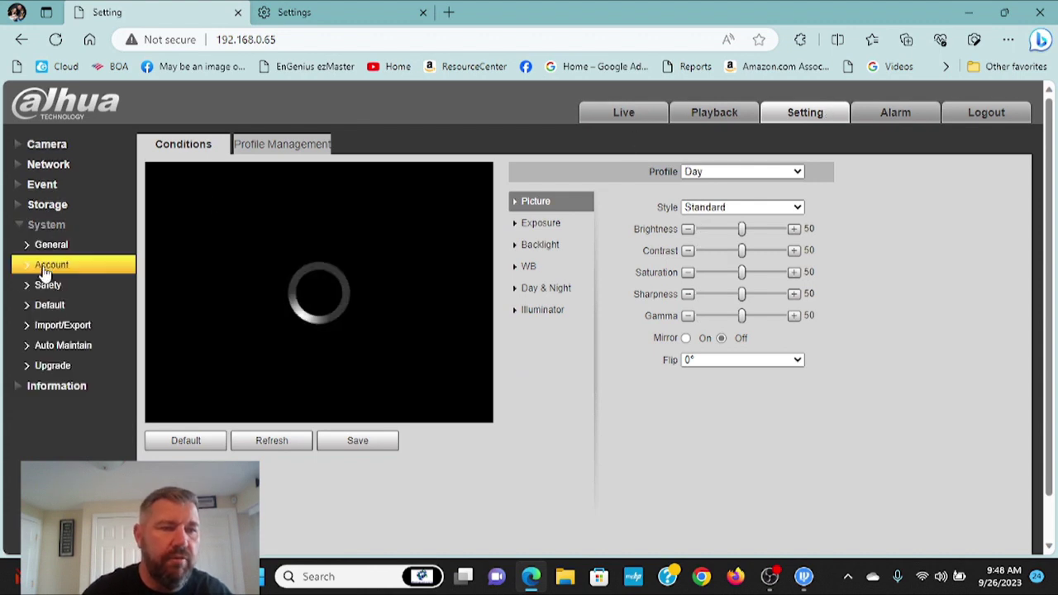
pyautogui.click(71, 349)
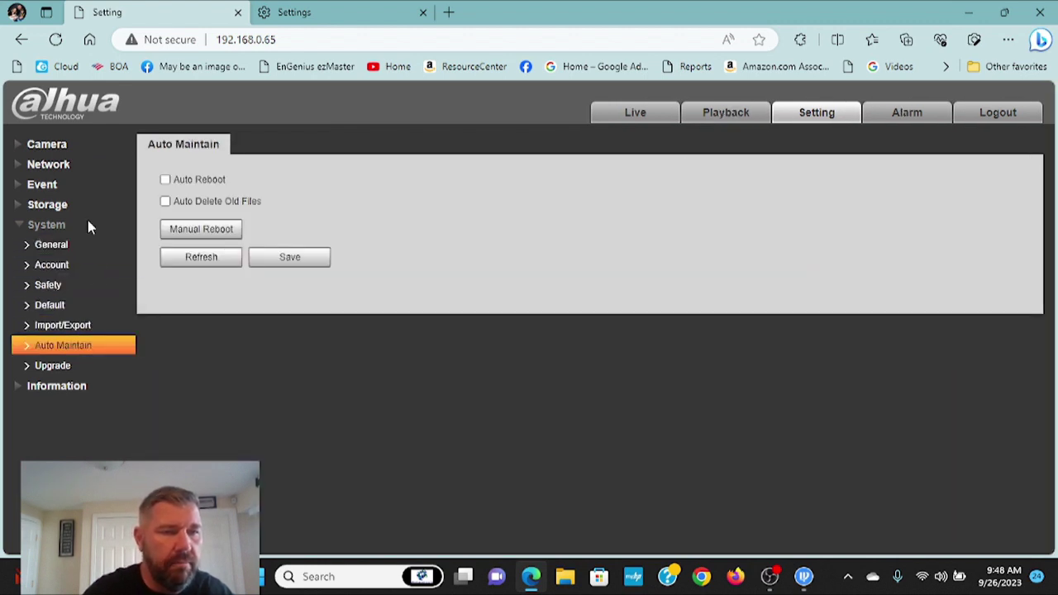
pyautogui.click(65, 368)
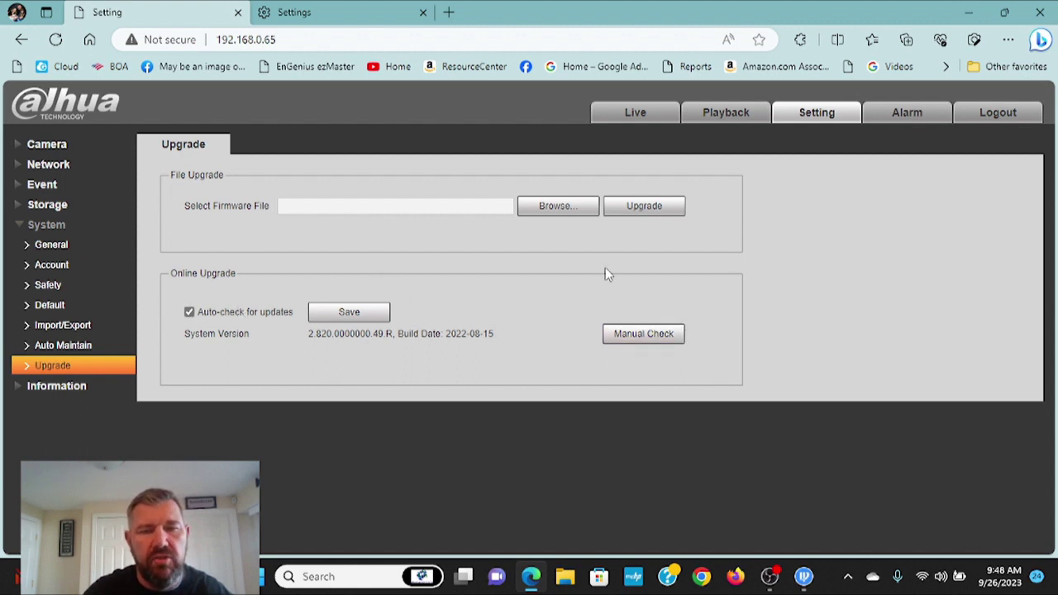
# Run a manual online firmware check, which reports 'It is the latest version'.
pyautogui.click(646, 334)
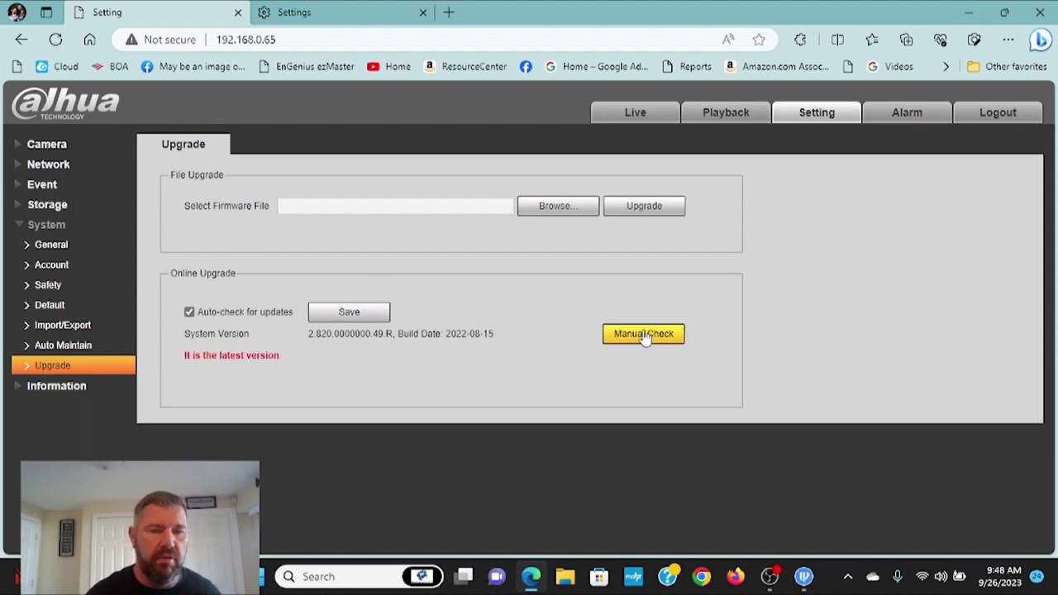